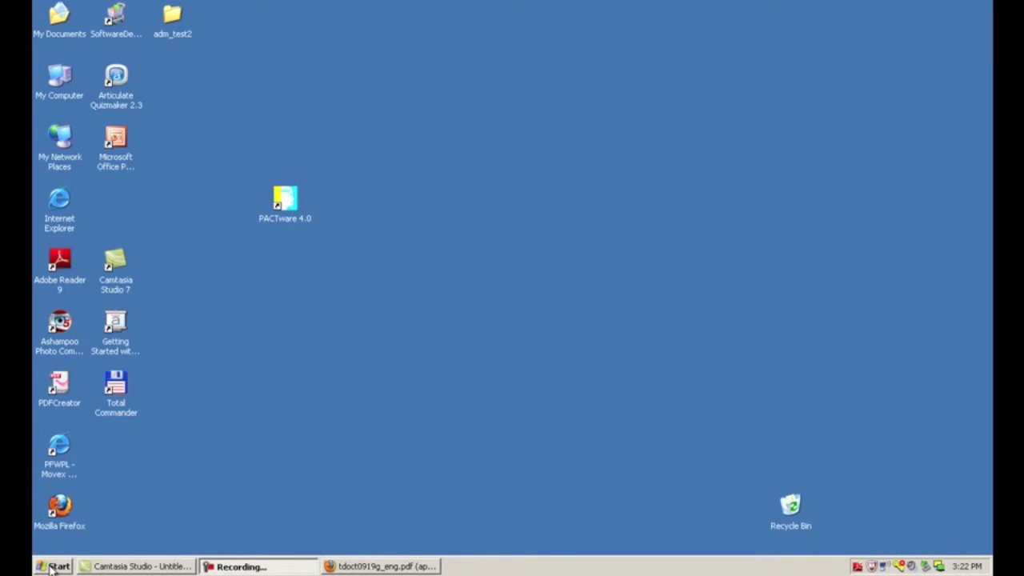
- Launch the Diagnostic Gateway Configuration Tool from the Pepperl+Fuchs Start menu folder
left_click(52, 566)
mouse_move(138, 395)
mouse_move(260, 394)
mouse_move(308, 370)
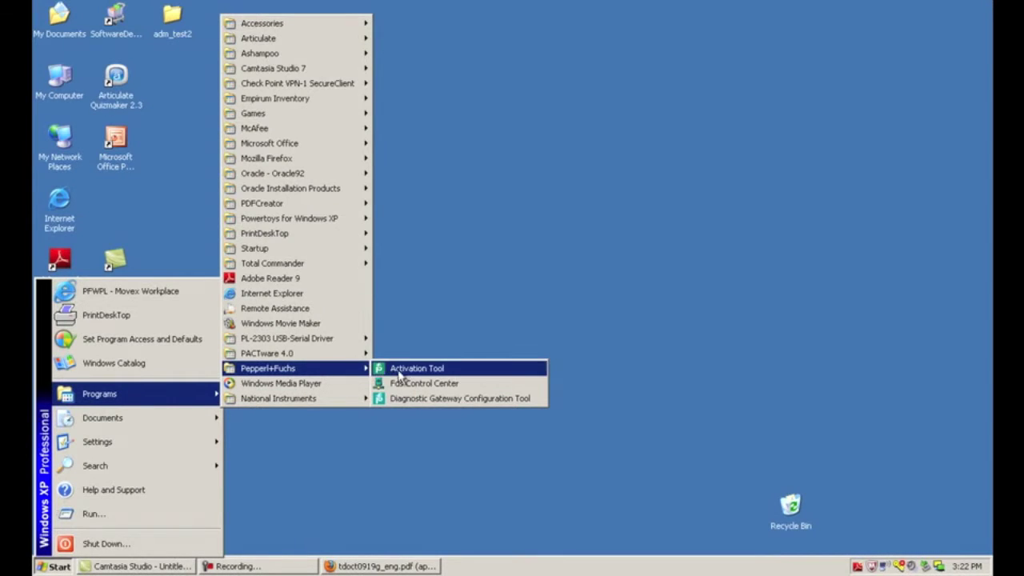
left_click(464, 400)
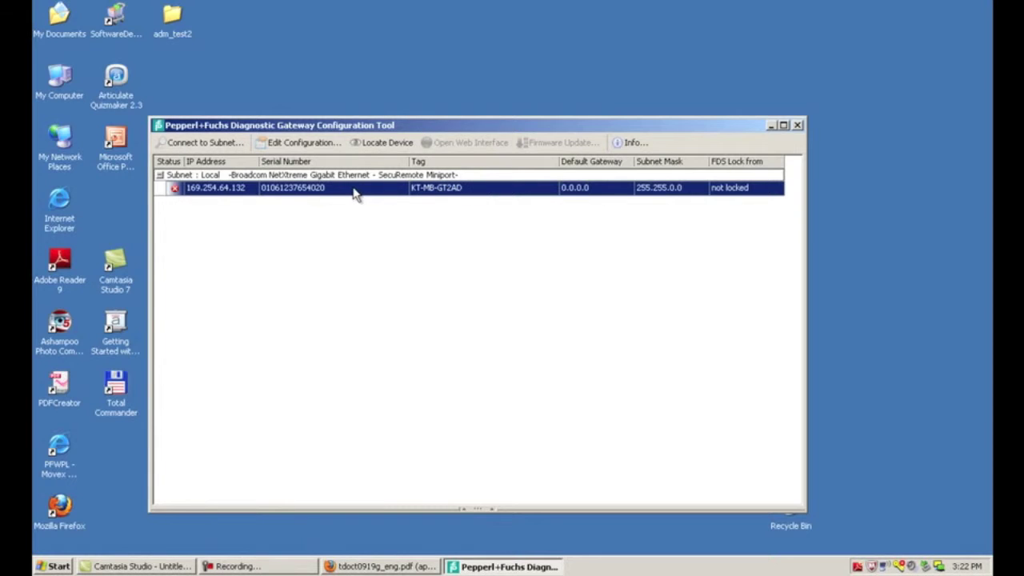
- Change the gateway tag to Demo with manual IP 172.24.114.3 and mask 255.255.255.0
left_click(339, 148)
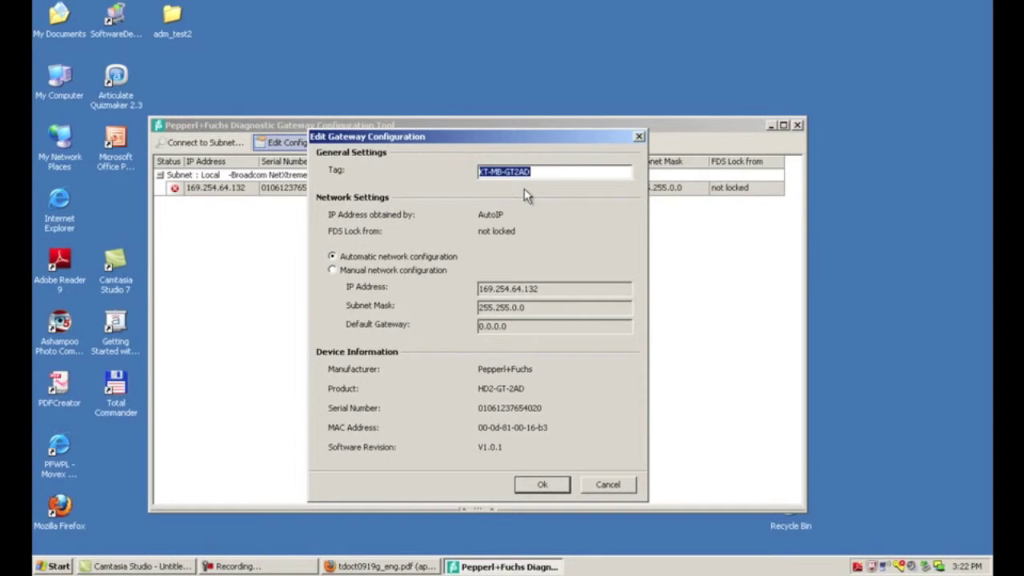
type("Demo")
left_click(332, 271)
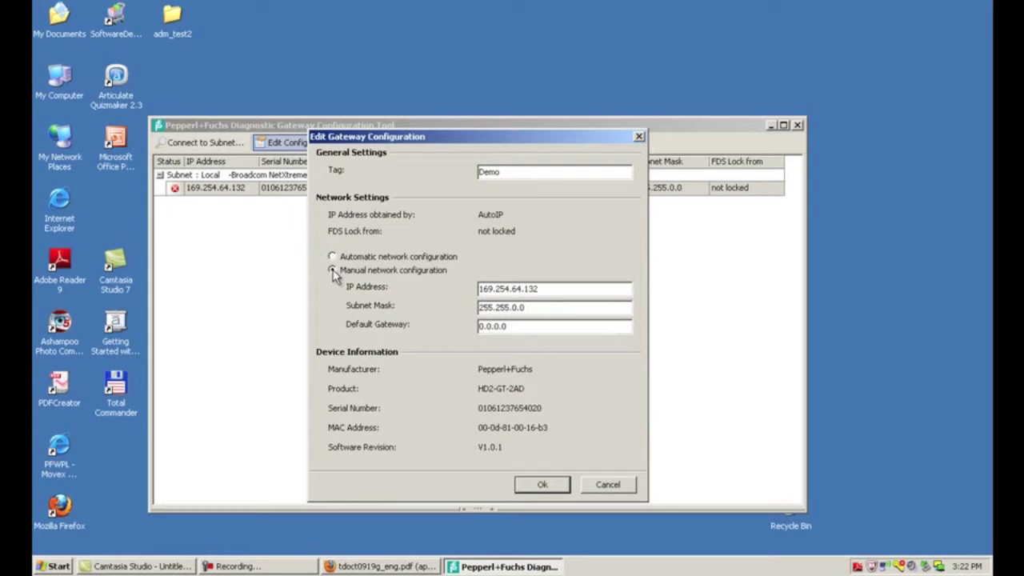
left_click_drag(539, 289, 472, 295)
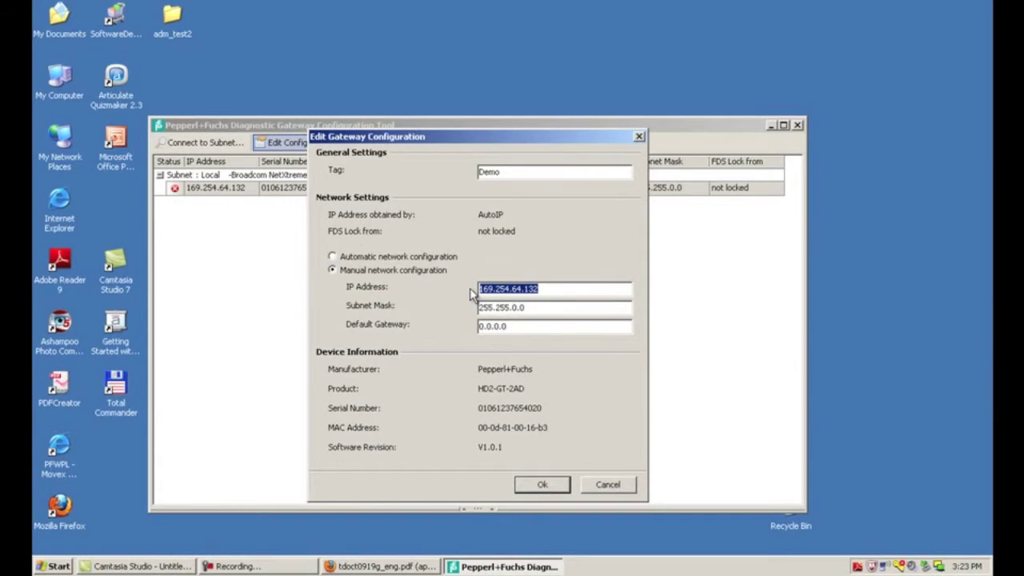
type("172")
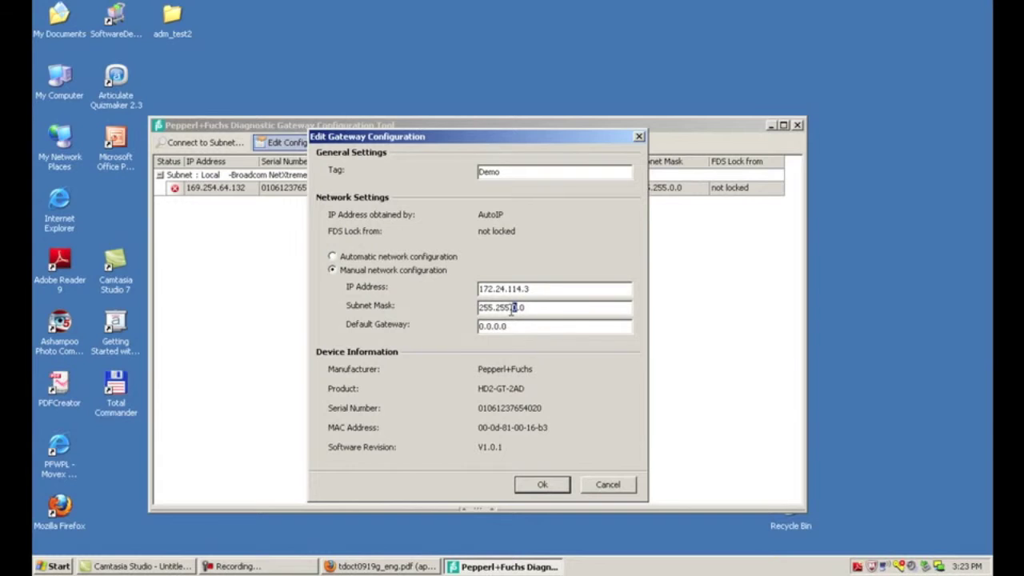
type("55.")
left_click(538, 485)
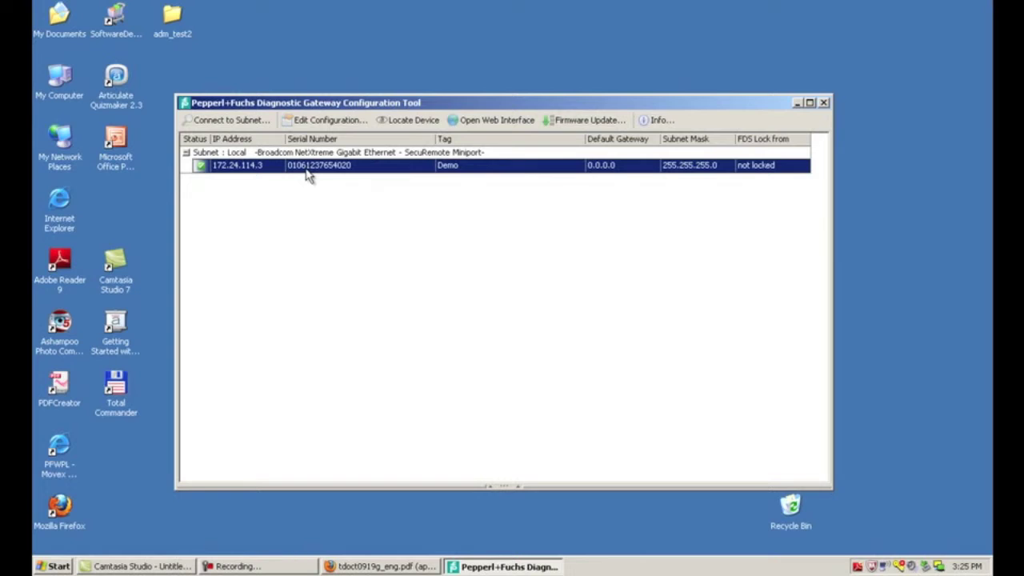
- Close the configuration tool, launch PACTware 4.0 and select HOST PC in the project
left_click(824, 103)
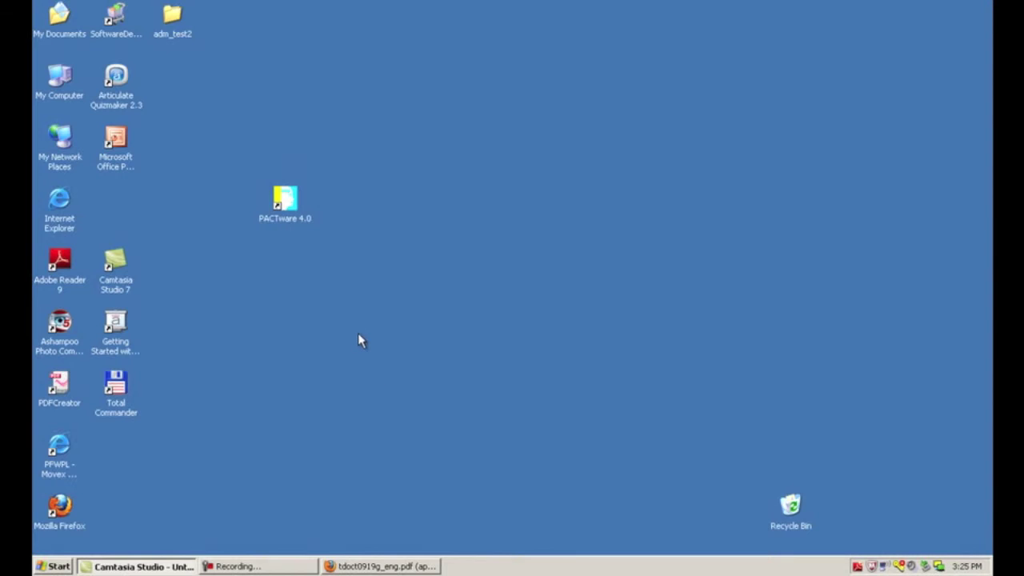
double_click(290, 202)
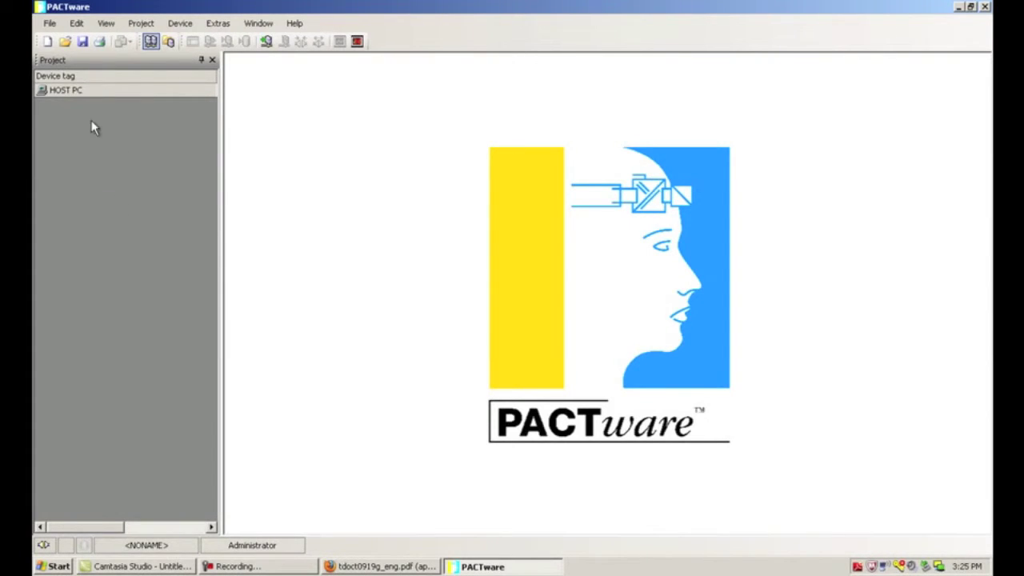
left_click(74, 90)
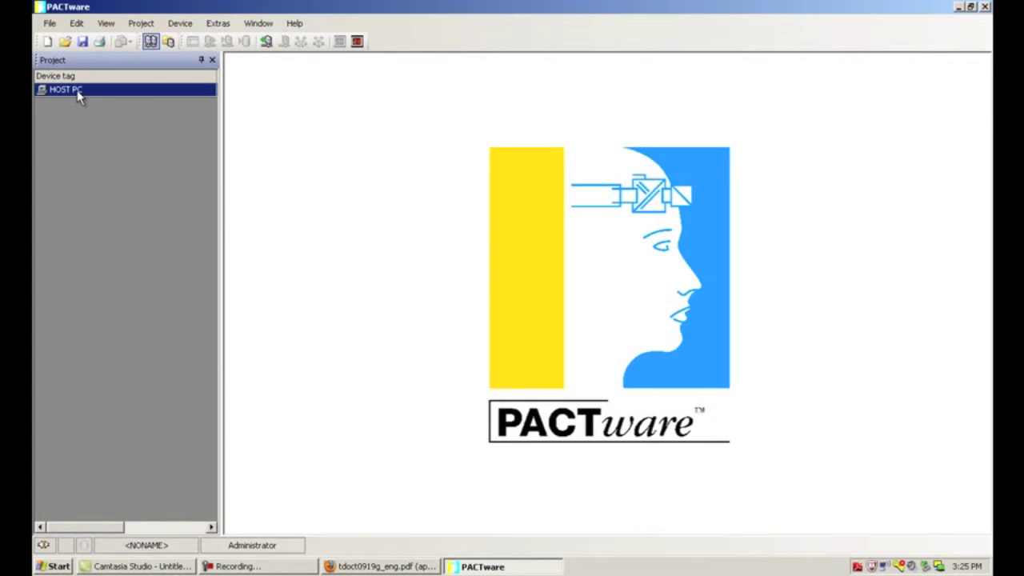
- Add a FieldConnex Diagnostic Server under HOST PC and an FDS Port beneath it
right_click(84, 91)
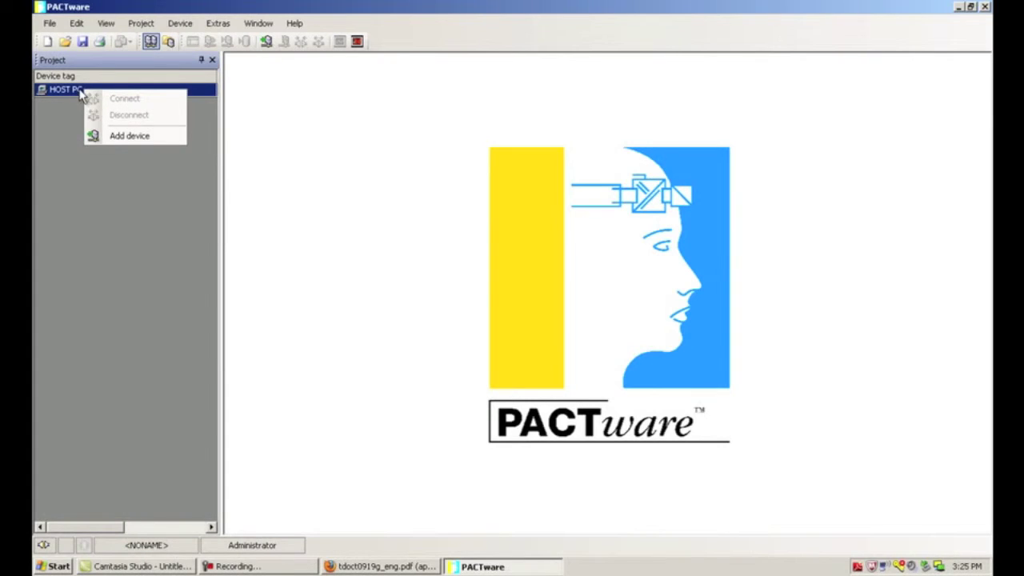
left_click(109, 137)
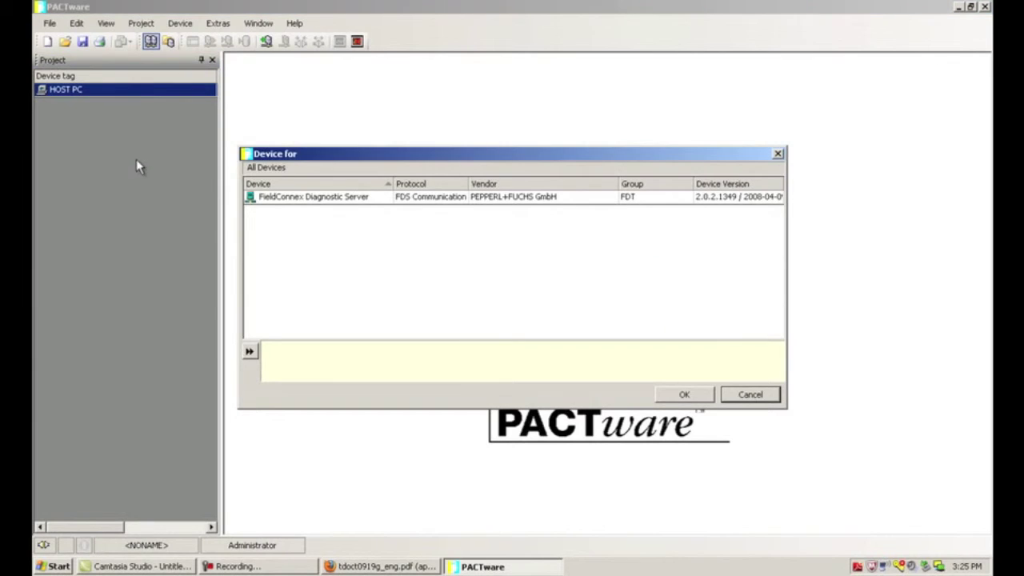
double_click(357, 198)
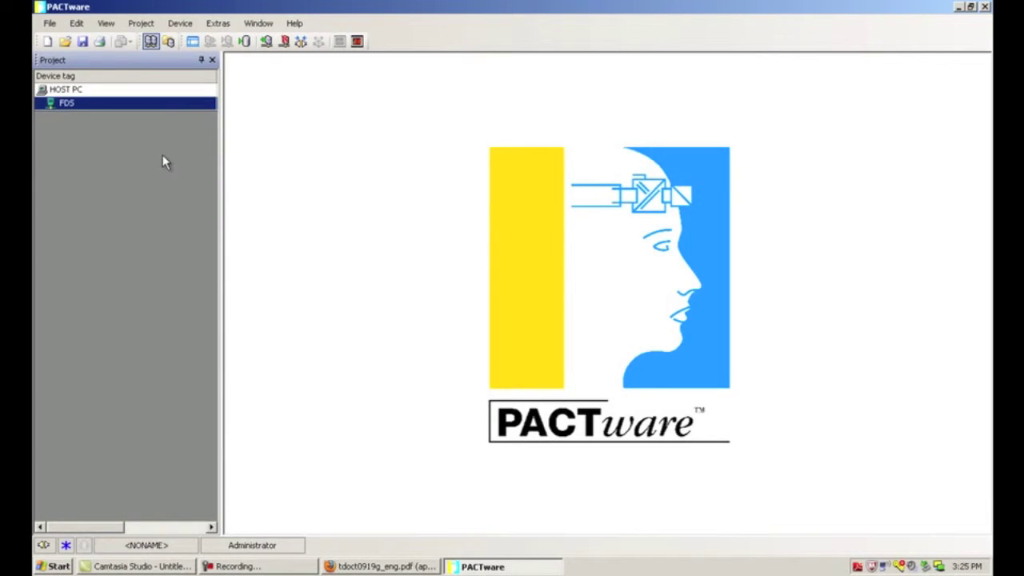
right_click(79, 105)
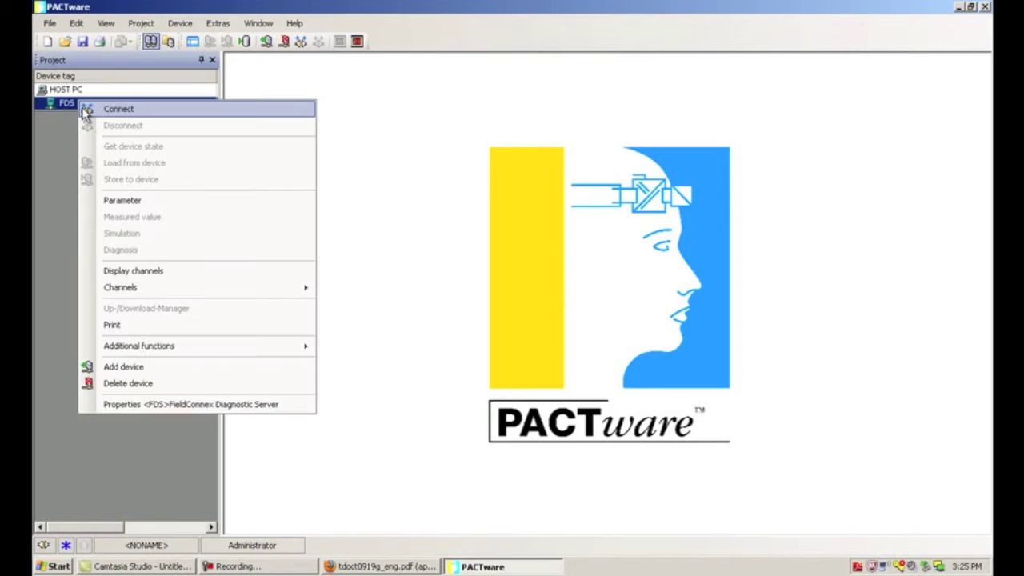
left_click(130, 368)
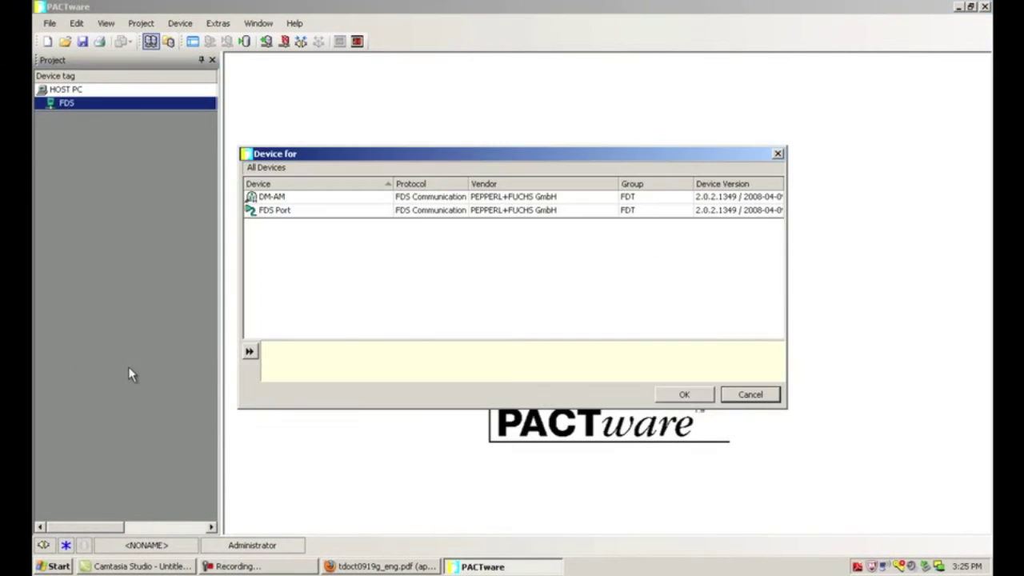
double_click(318, 211)
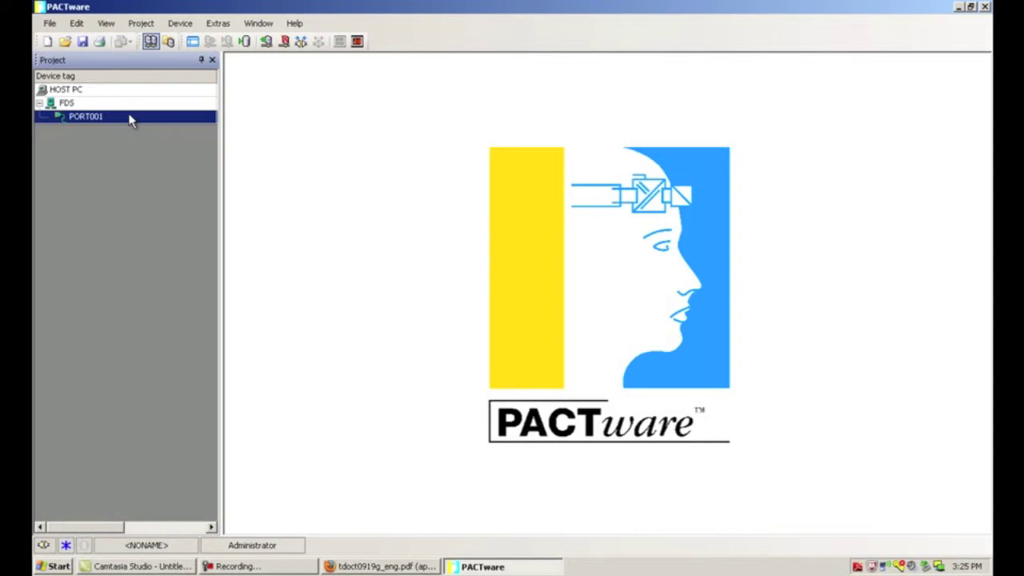
- Add an HD2-DM-A diagnostic module under PORT001
right_click(106, 120)
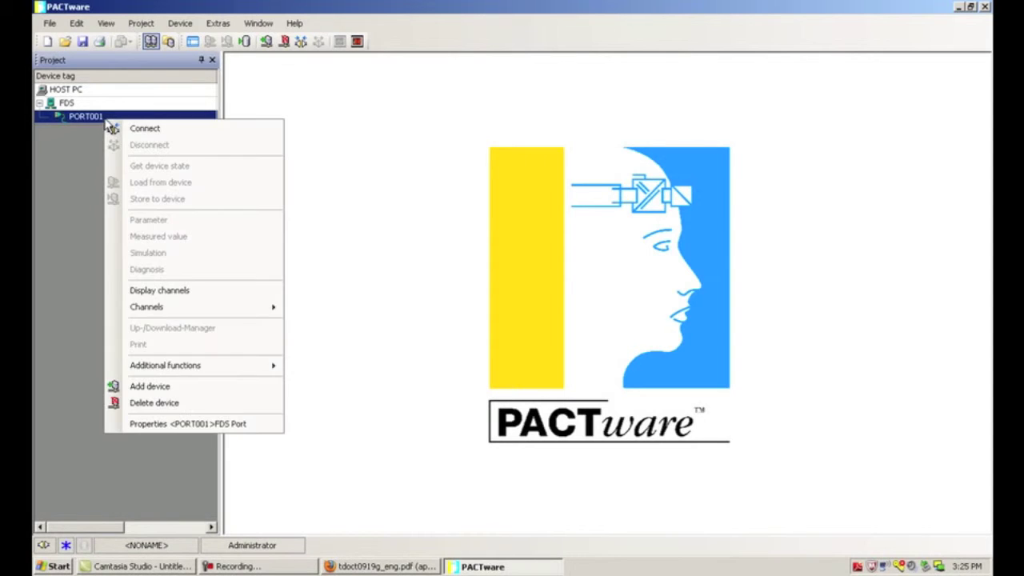
left_click(163, 390)
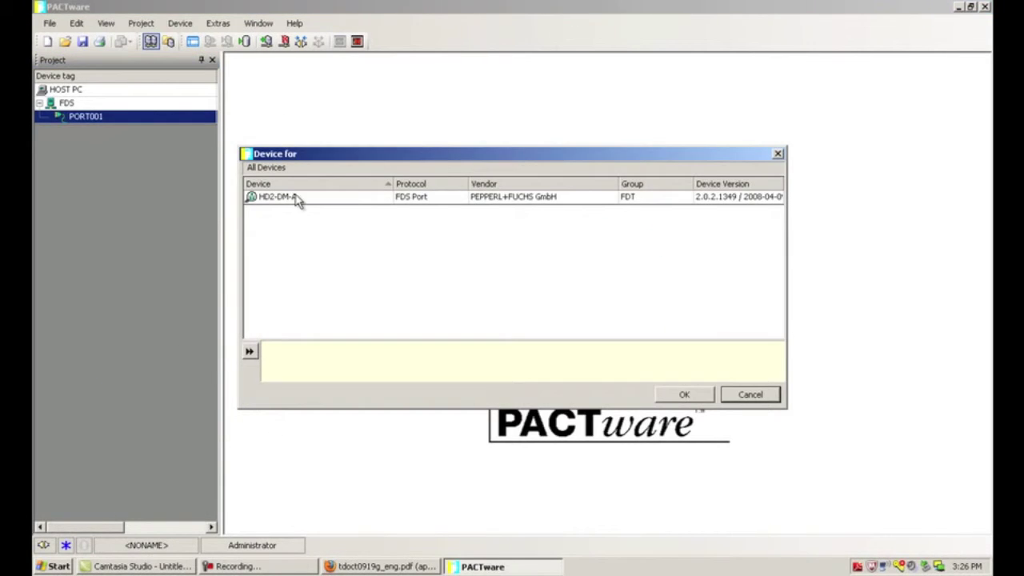
left_click(308, 200)
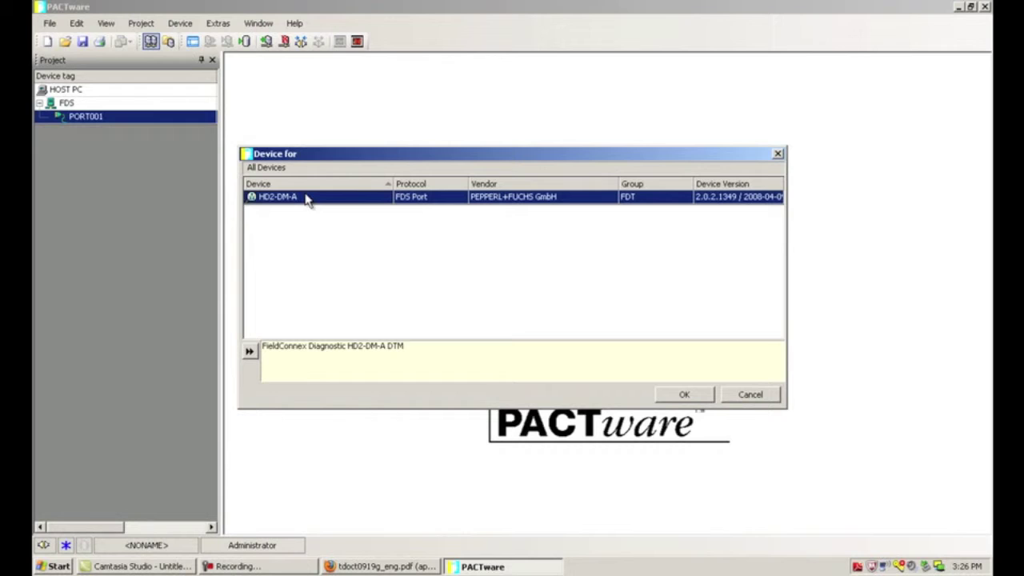
left_click(693, 395)
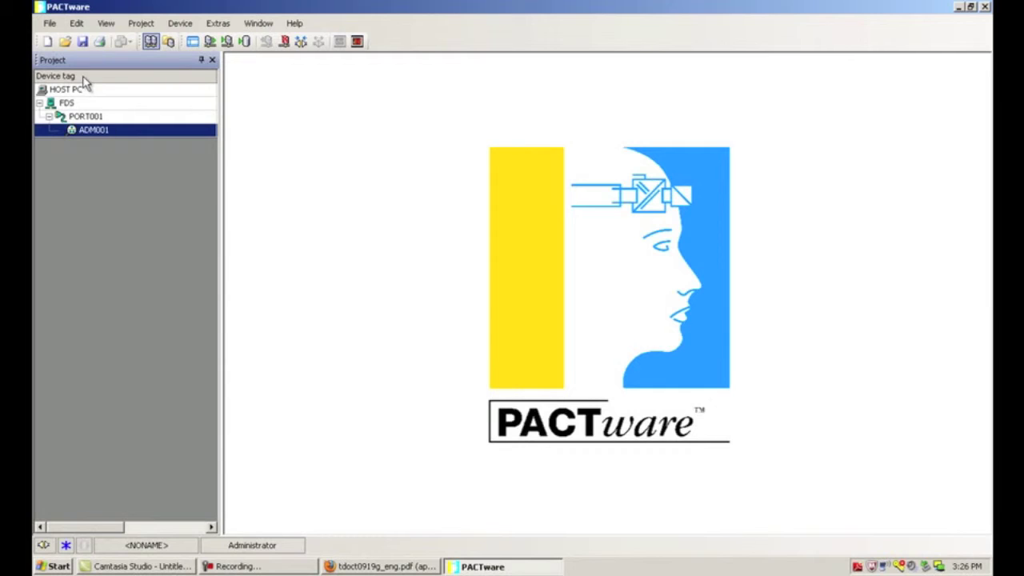
- Open the FDS Parameter page from the project tree, showing IP port 25061
left_click(101, 117)
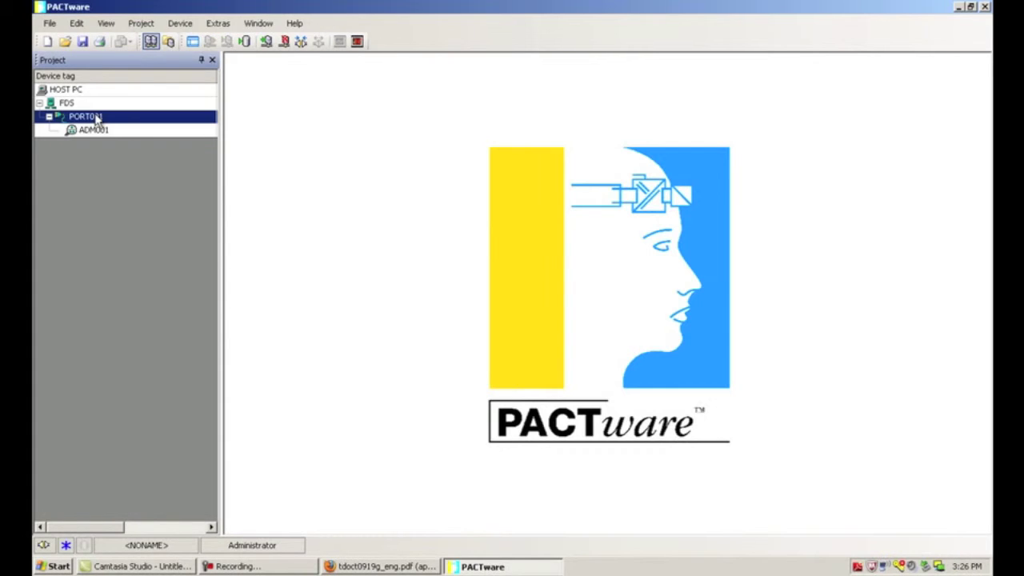
right_click(107, 120)
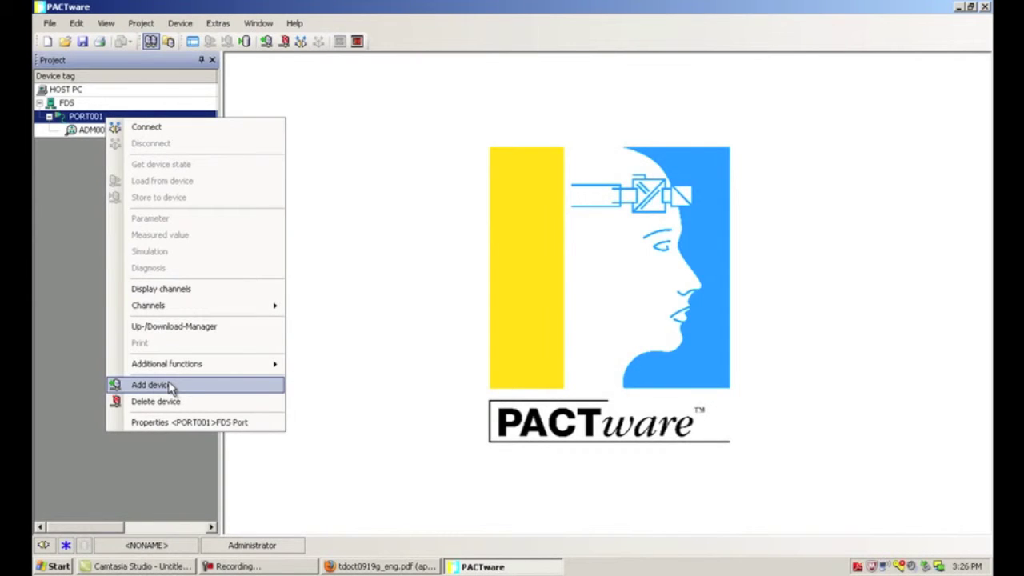
left_click(86, 184)
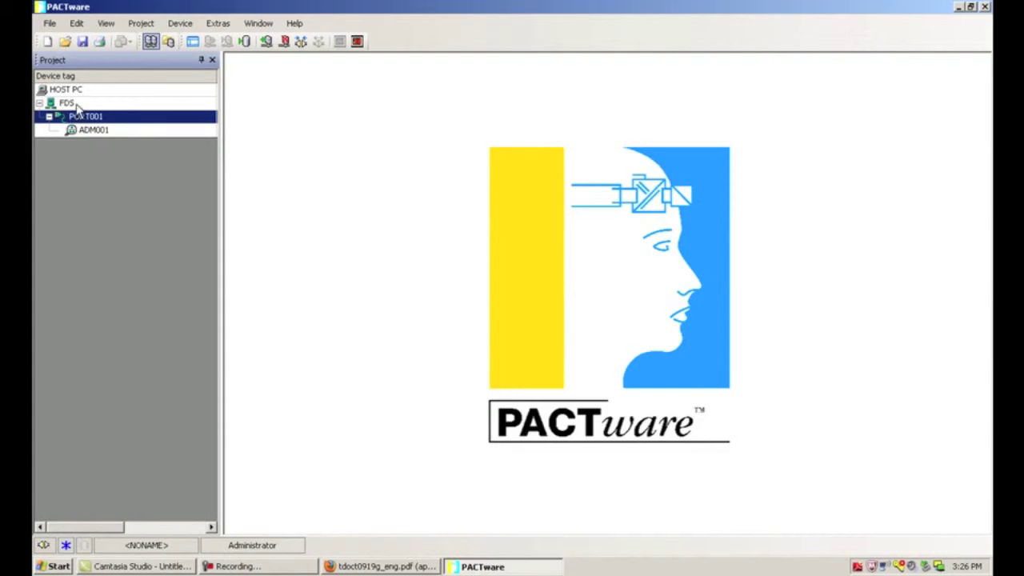
left_click(72, 104)
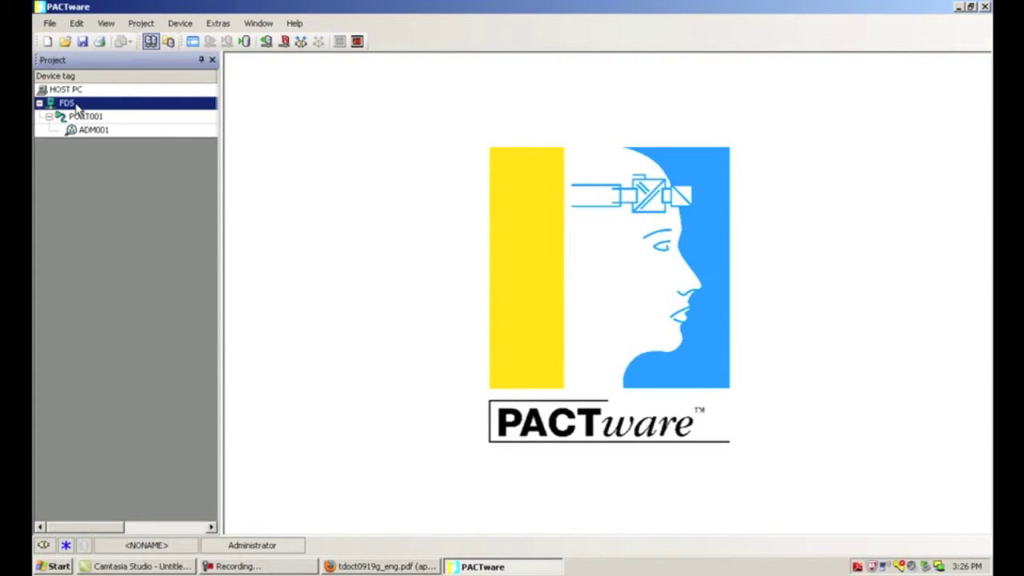
double_click(78, 104)
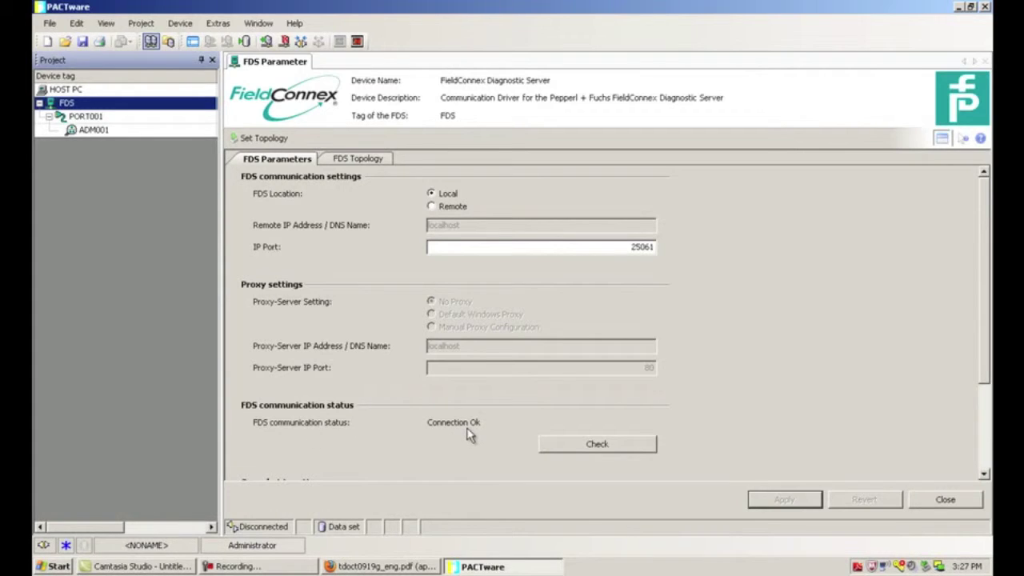
- Connect to the FDS and show its topology with ADM001 and Segment1–Segment4
right_click(88, 106)
left_click(125, 112)
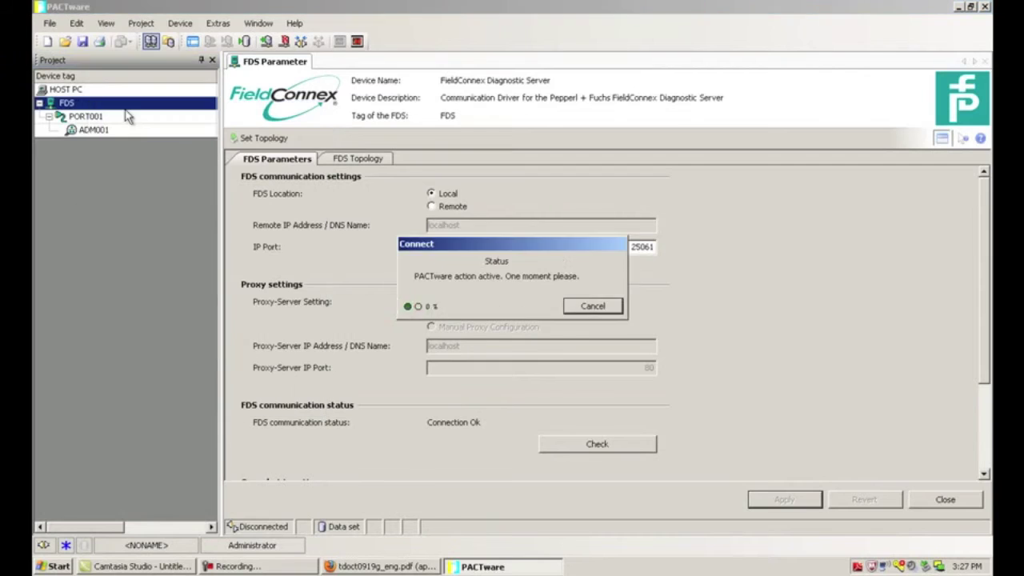
left_click(381, 163)
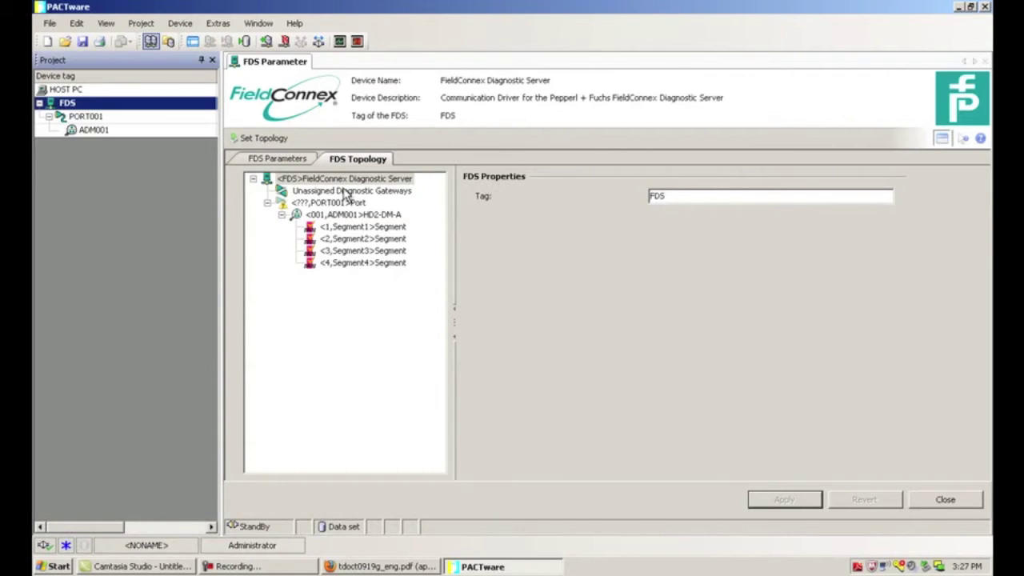
- Update the Unassigned Diagnostic Gateways list to find gateway 172.24.114.3 tagged Demo
left_click(345, 192)
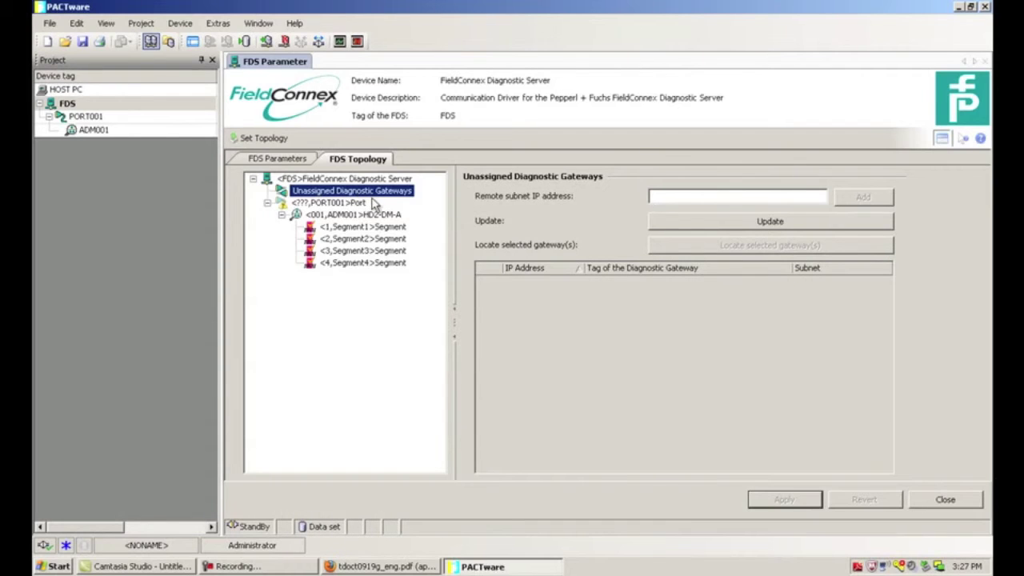
left_click(725, 225)
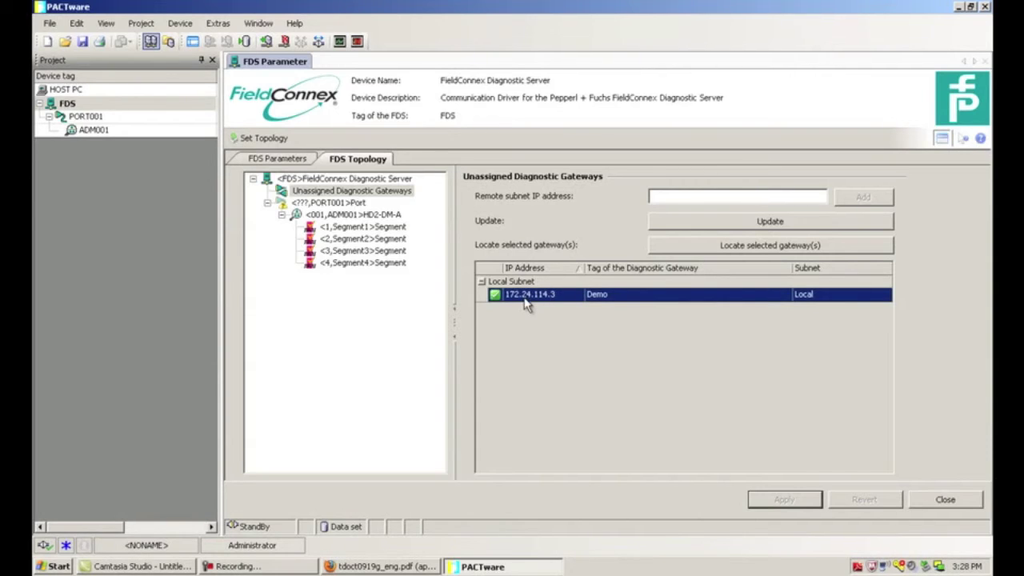
- Assign gateway 172.24.114.3 to the PORT001 port and select the resulting Demo port
left_click_drag(526, 302, 331, 209)
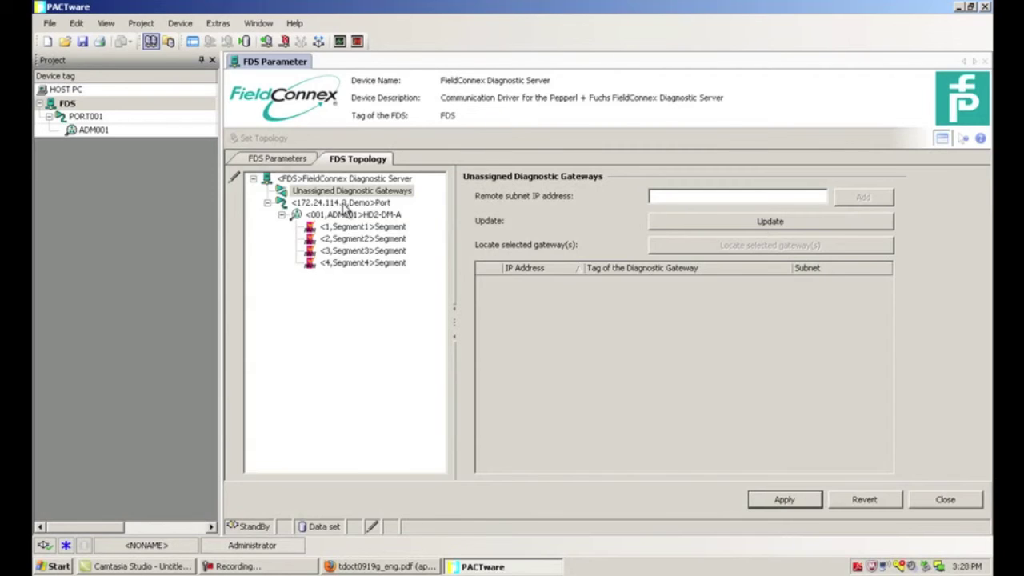
left_click(344, 203)
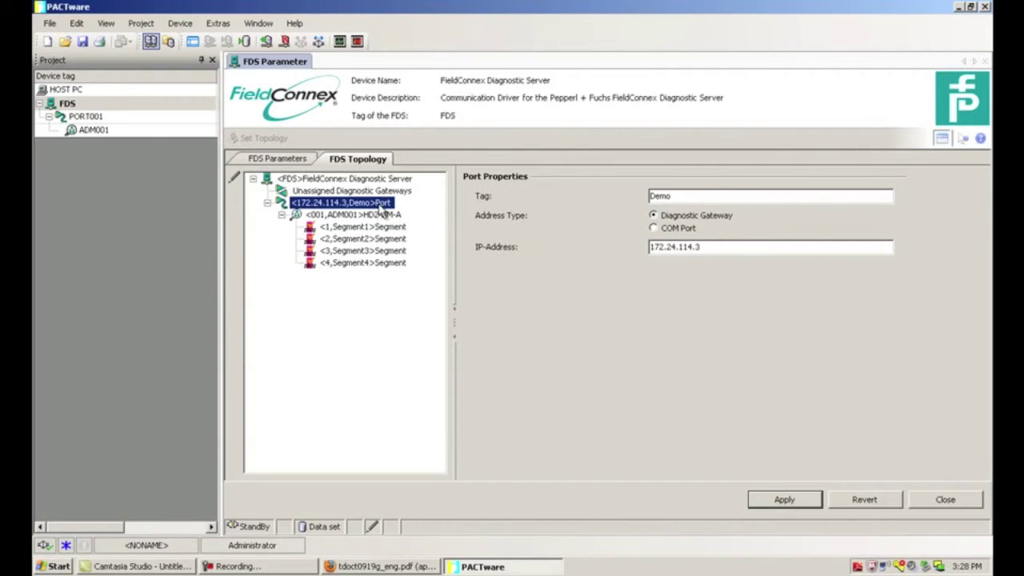
- Set the HD2-DM-A module's ADM address to 5 and apply the topology
left_click(353, 216)
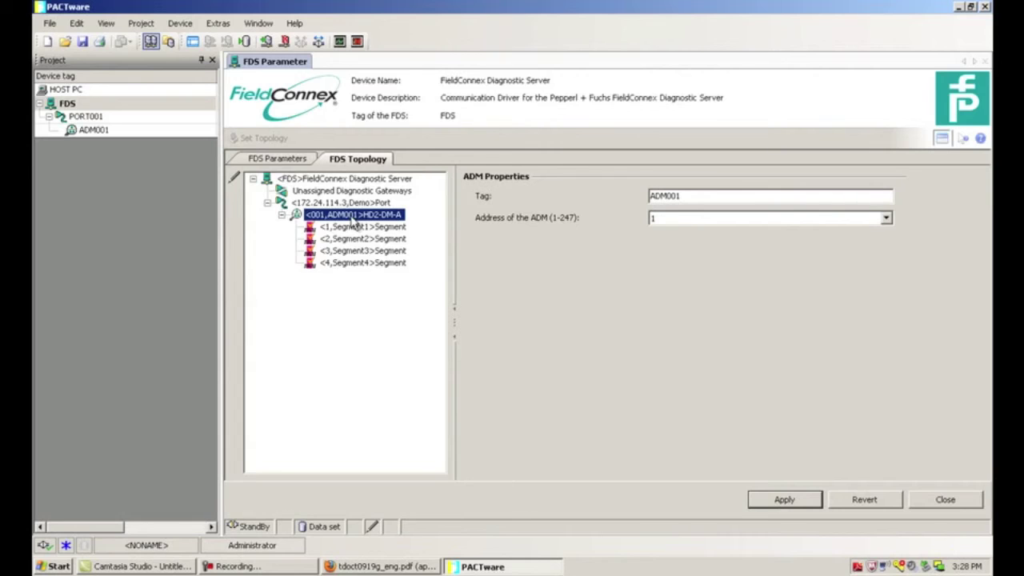
left_click(884, 219)
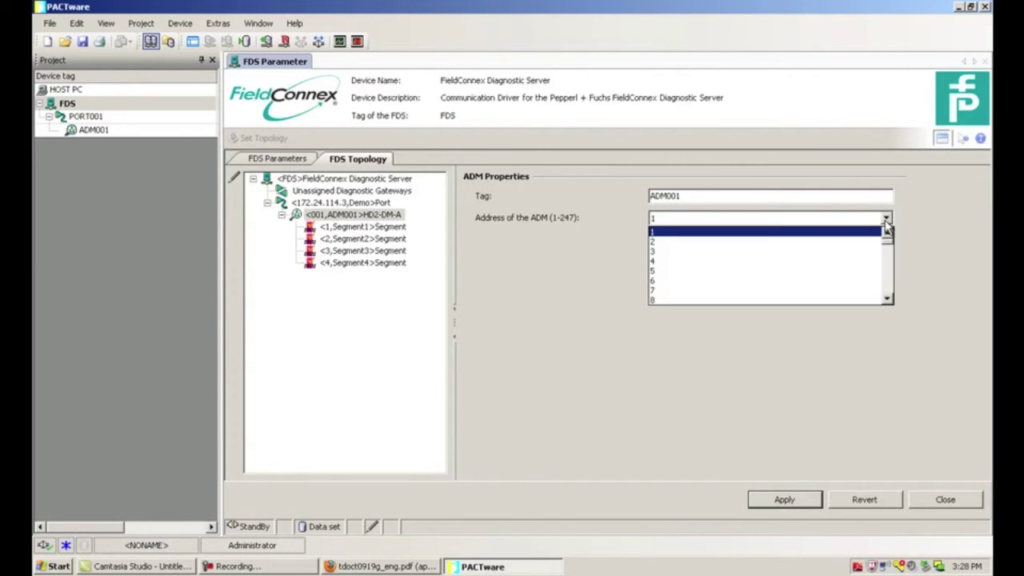
left_click(832, 272)
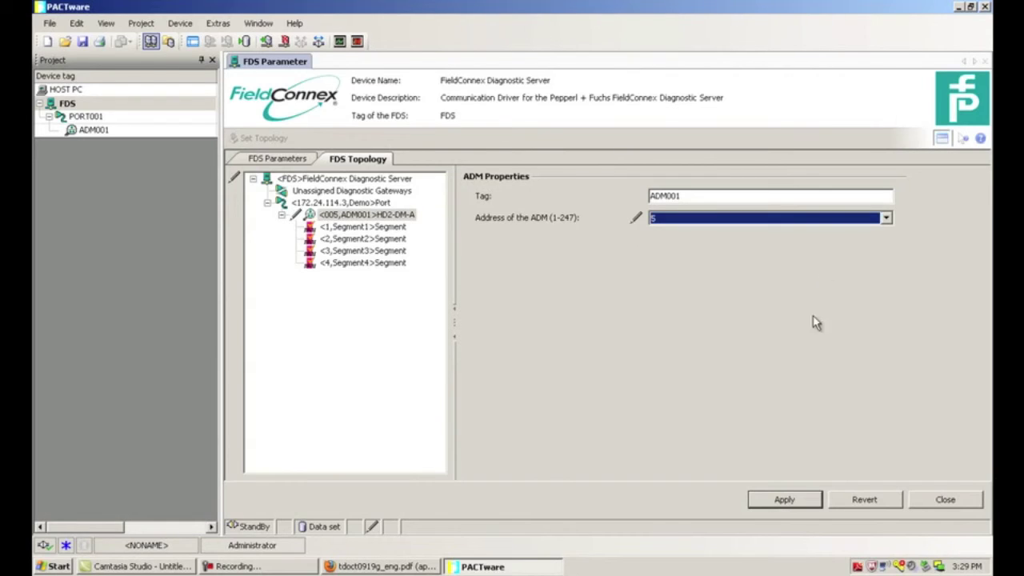
left_click(784, 501)
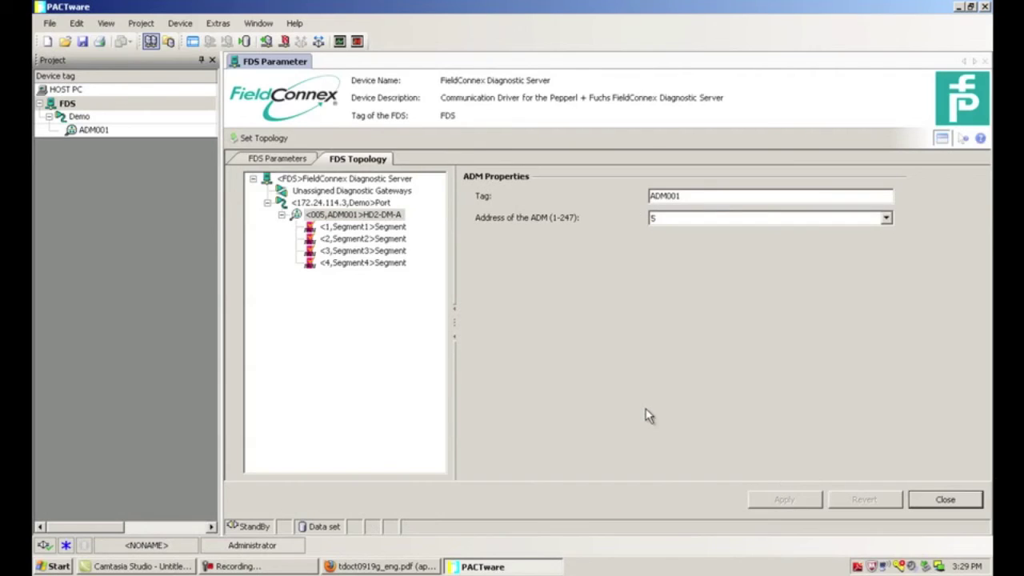